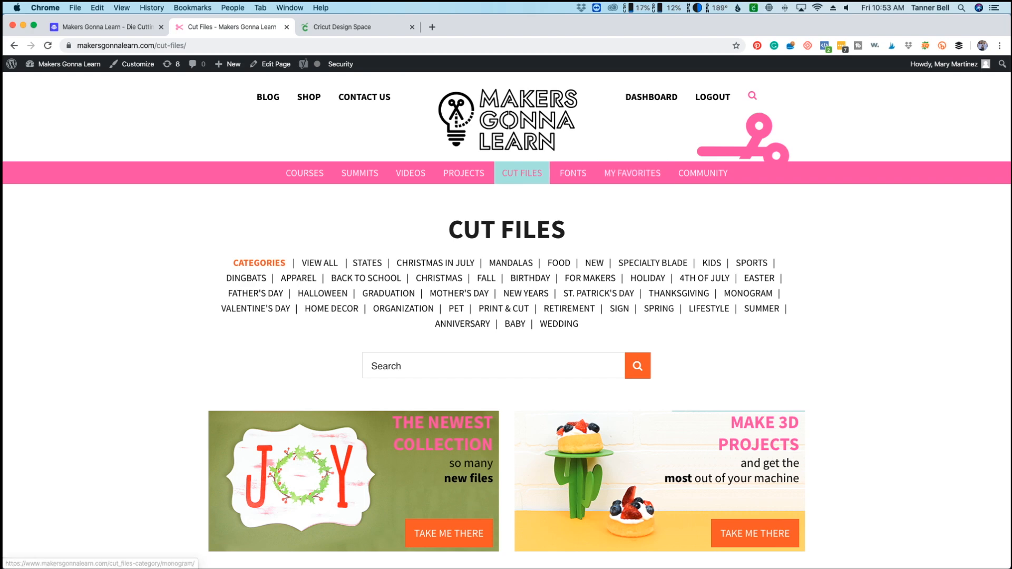
Look through the cut file categories and open the listing of all cut files.
scroll(506, 316, "down", 5)
scroll(506, 316, "down", 8)
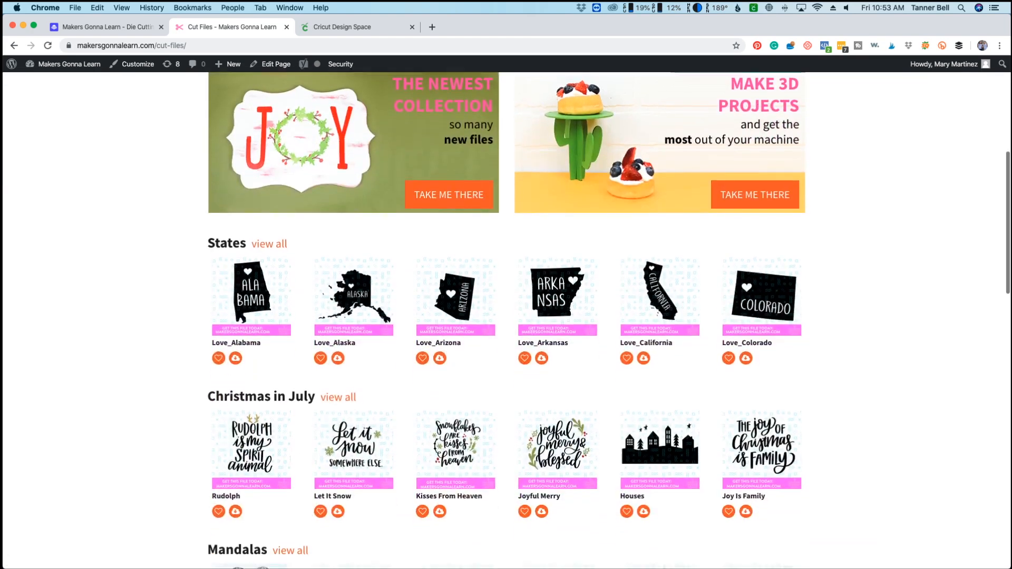
scroll(506, 316, "down", 3)
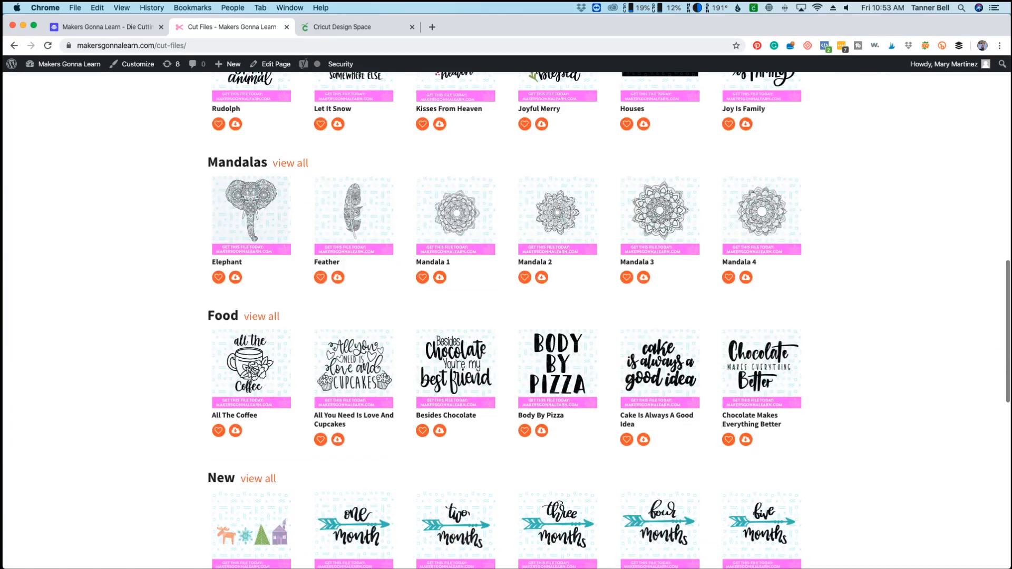
scroll(506, 316, "down", 5)
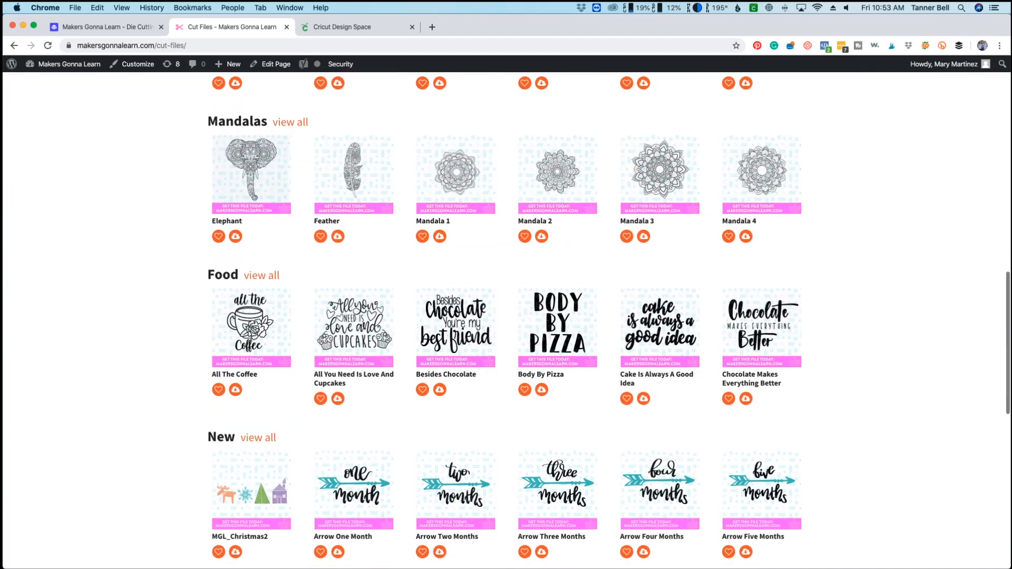
scroll(506, 316, "down", 3)
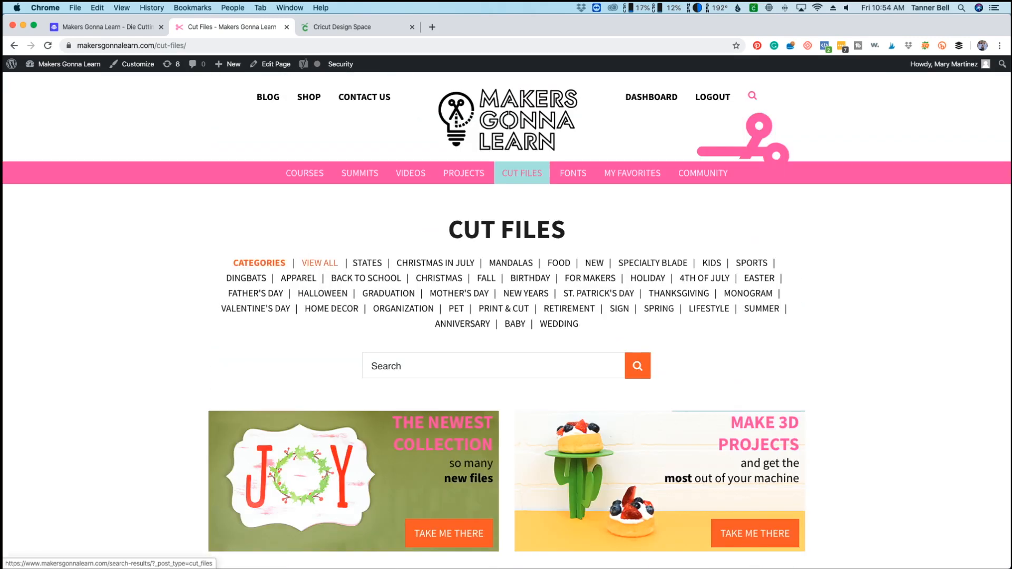
left_click(319, 263)
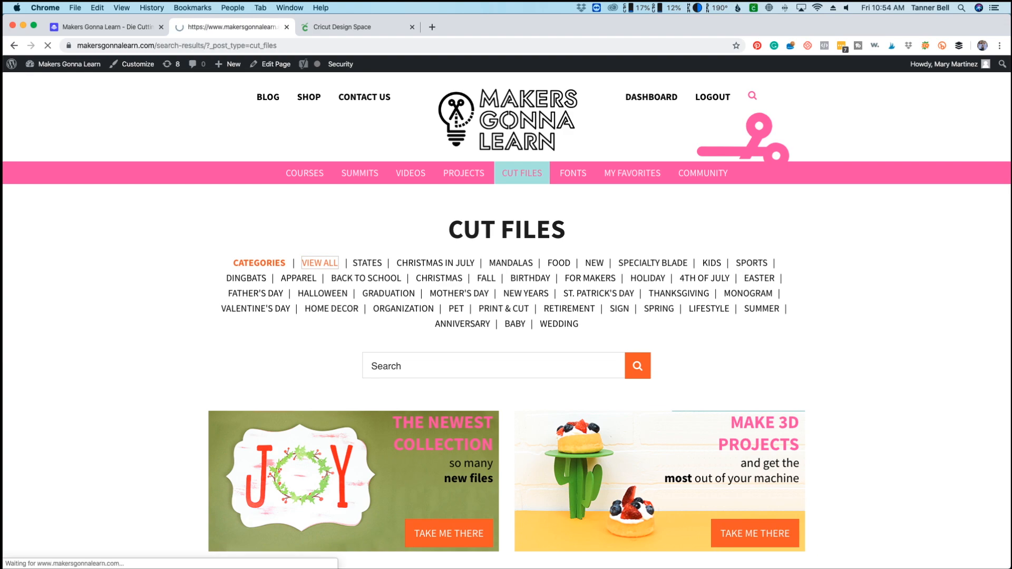
Find the Welcome To Our Home design in the cut files listing and download it.
scroll(507, 316, "down", 10)
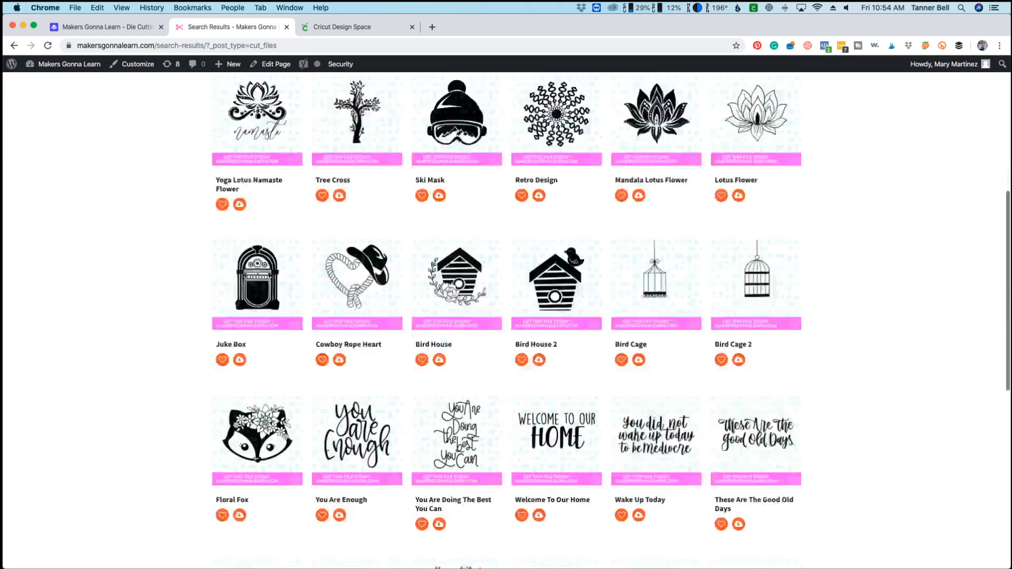
scroll(506, 317, "down", 3)
scroll(506, 316, "down", 1)
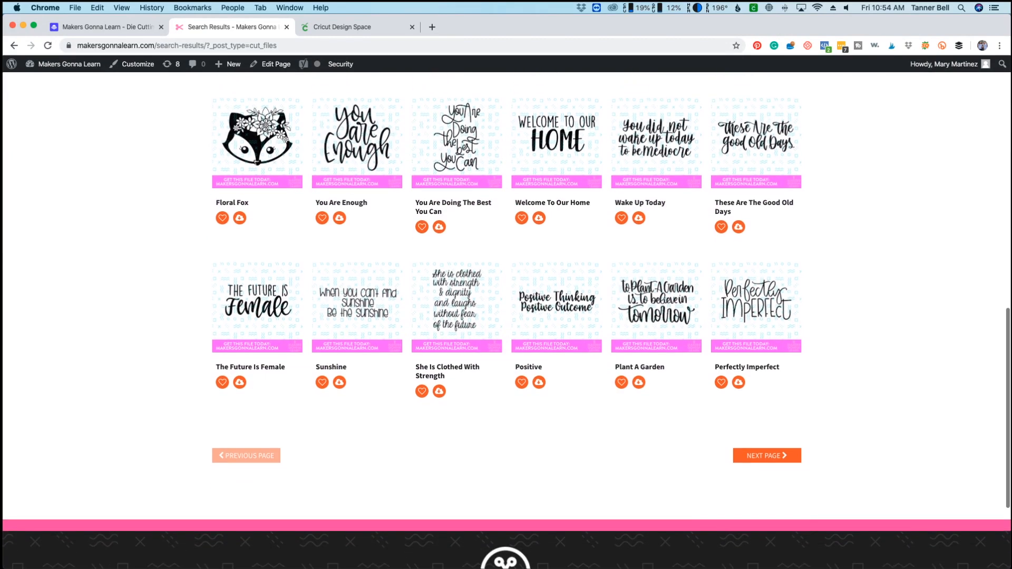
scroll(506, 295, "up", 2)
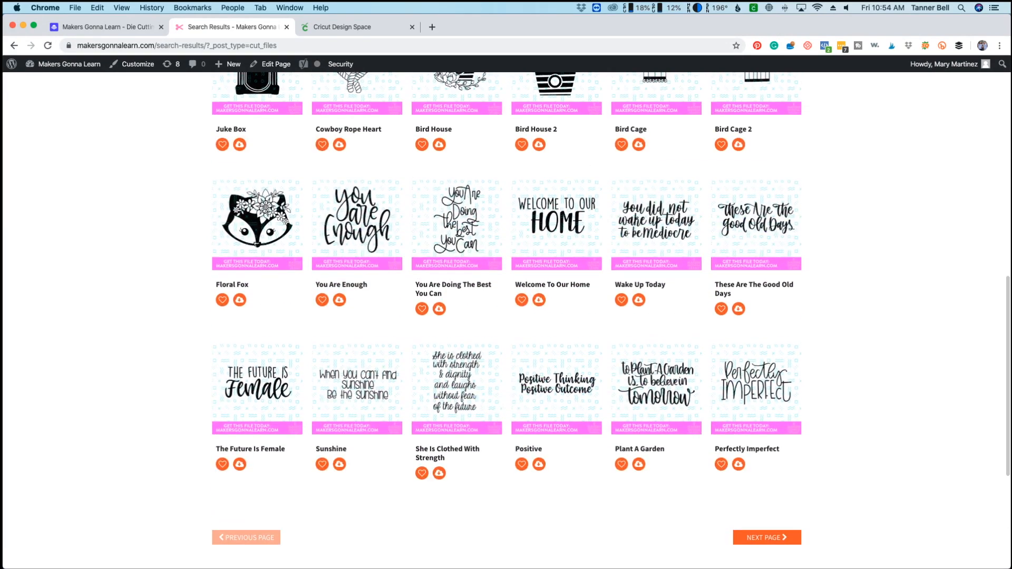
left_click_drag(593, 287, 514, 285)
left_click(517, 289)
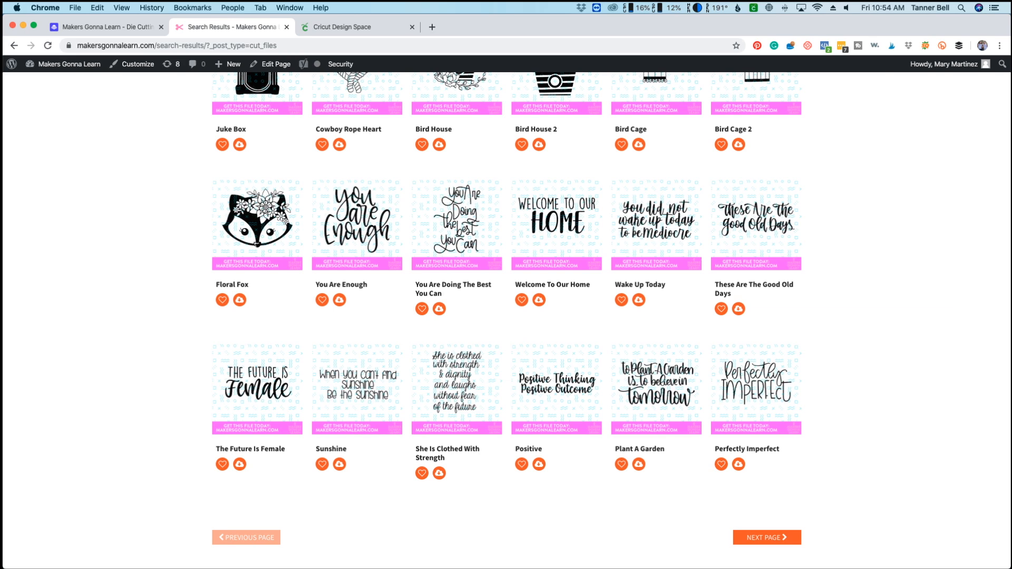
left_click(539, 300)
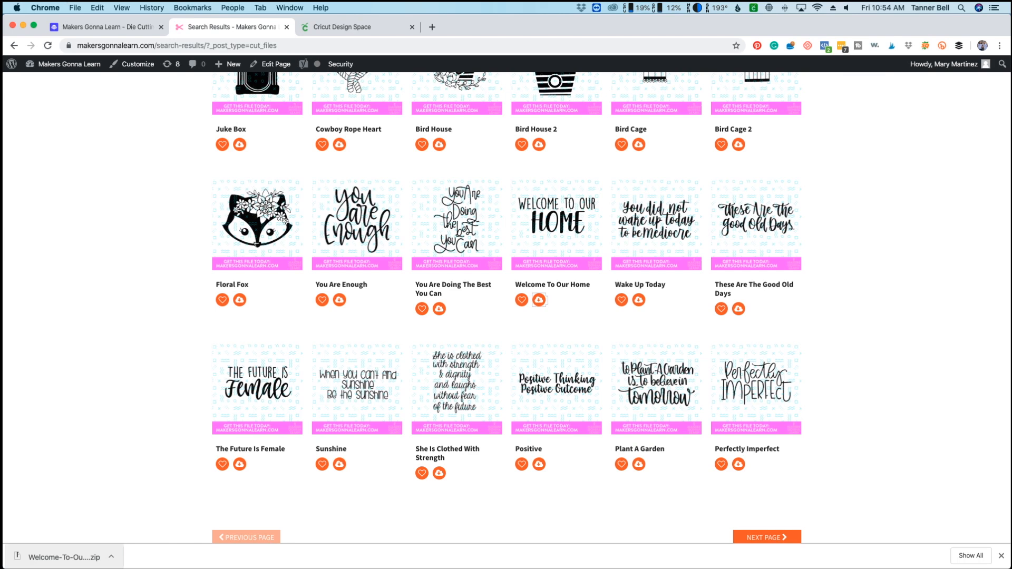
Open the downloaded Welcome-To-Our-Home folder and place Welcome To Our Home.svg on the desktop.
left_click(64, 557)
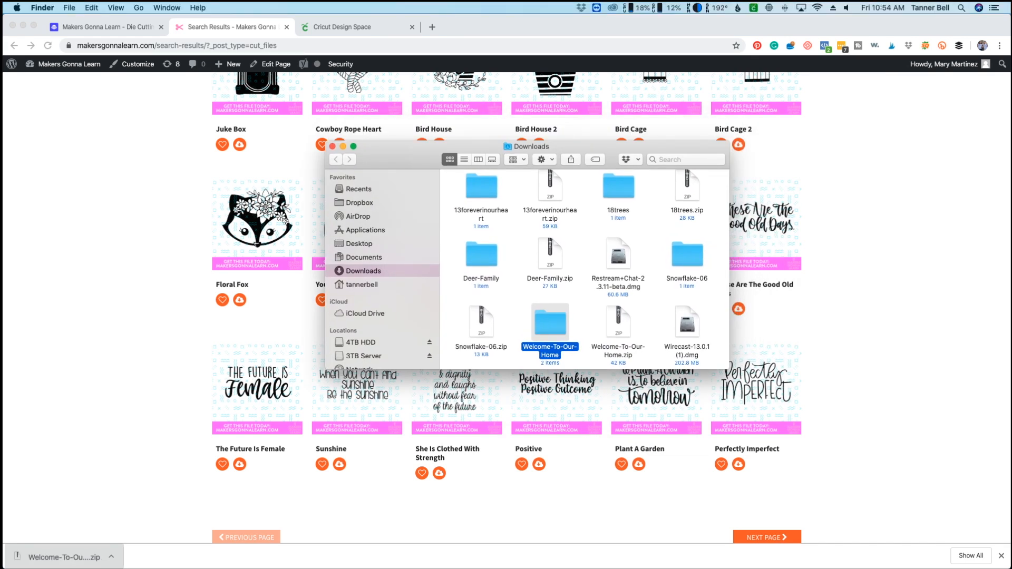
double_click(550, 322)
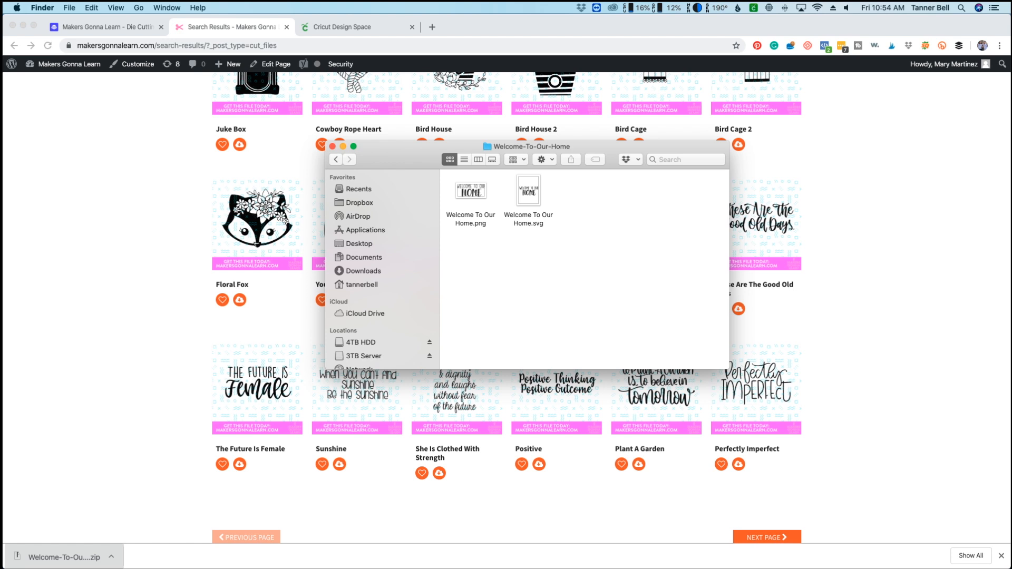
left_click_drag(529, 193, 0, 330)
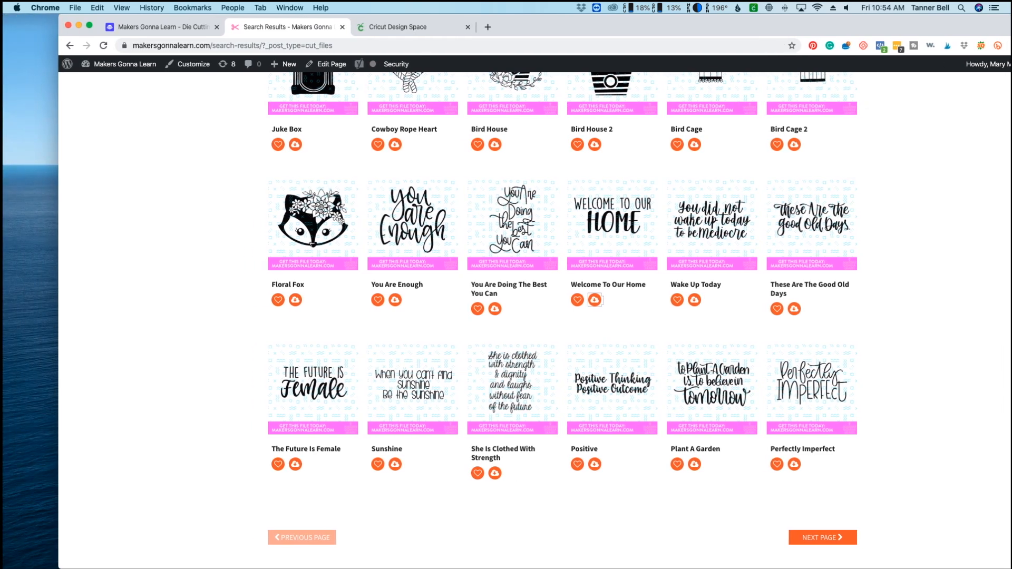
left_click_drag(2, 232, 33, 240)
left_click(398, 27)
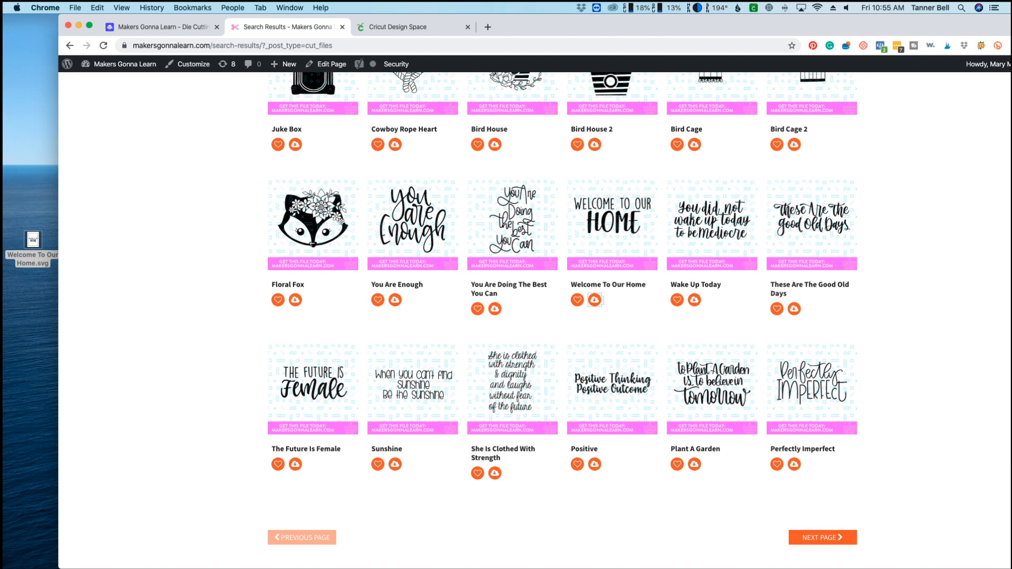
left_click_drag(607, 27, 550, 27)
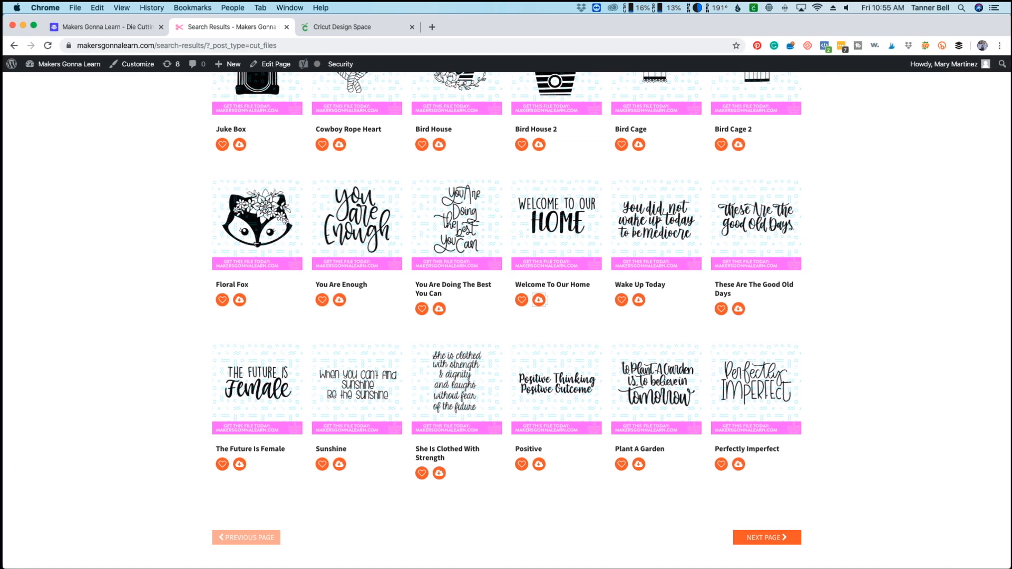
Switch to Cricut Design Space, start a new project and open its upload page.
left_click(348, 27)
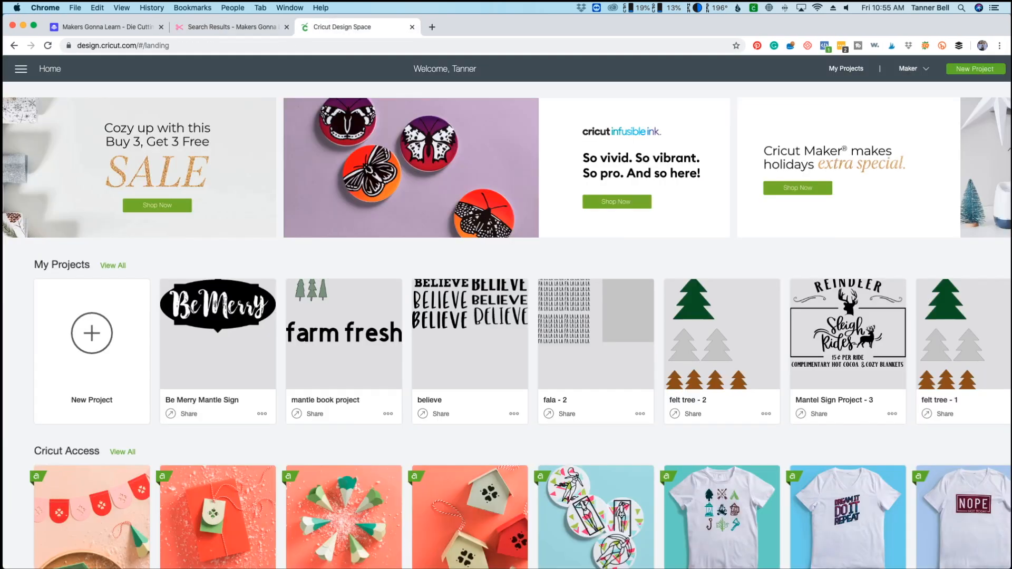
left_click(92, 334)
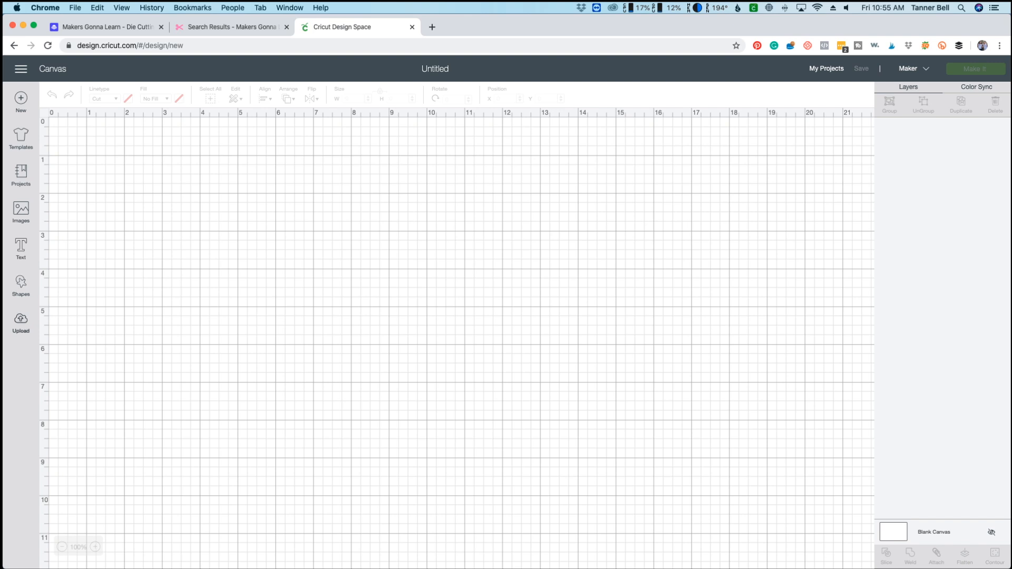
left_click(21, 323)
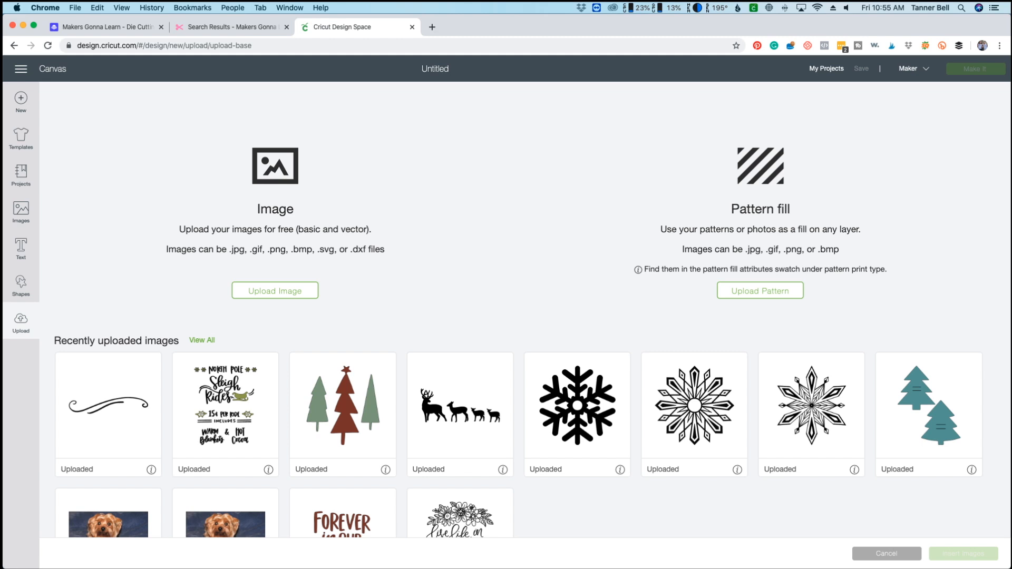
Upload Welcome To Our Home.svg from the desktop as an image.
left_click(275, 290)
left_click_drag(506, 26, 553, 26)
left_click_drag(33, 242, 419, 248)
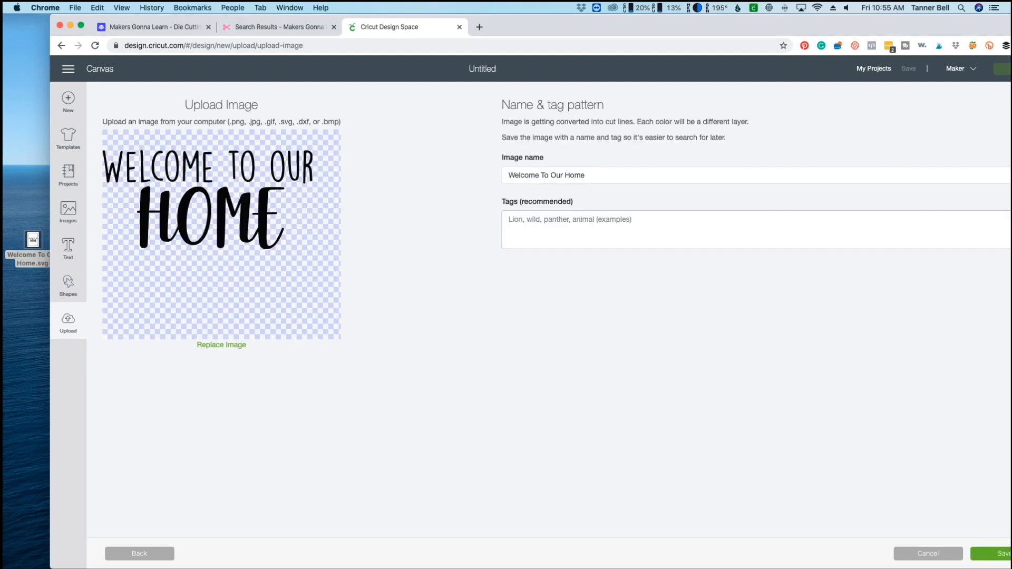
left_click_drag(159, 17, 111, 18)
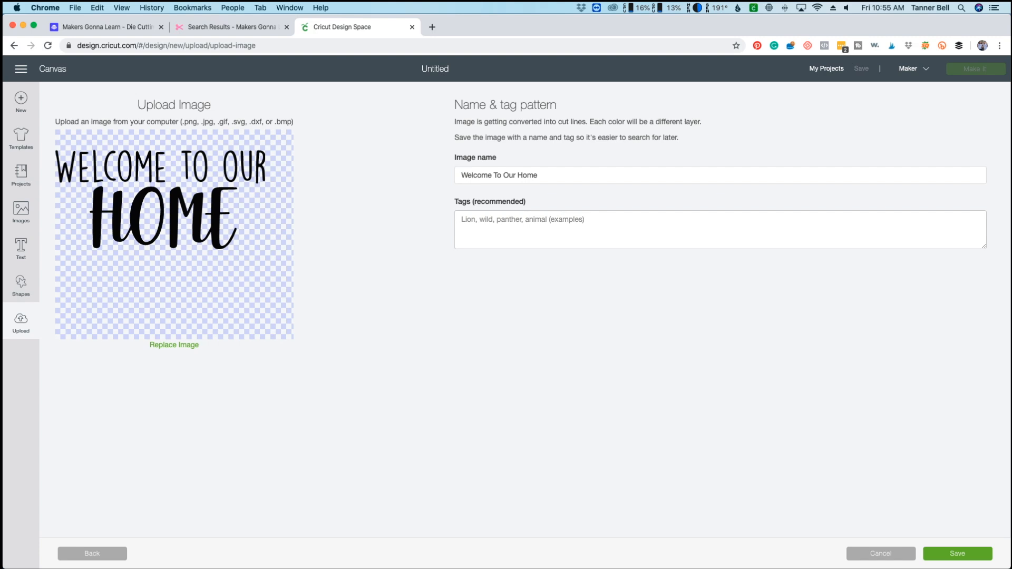
Save the uploaded Welcome To Our Home image and insert it onto the canvas.
left_click(958, 554)
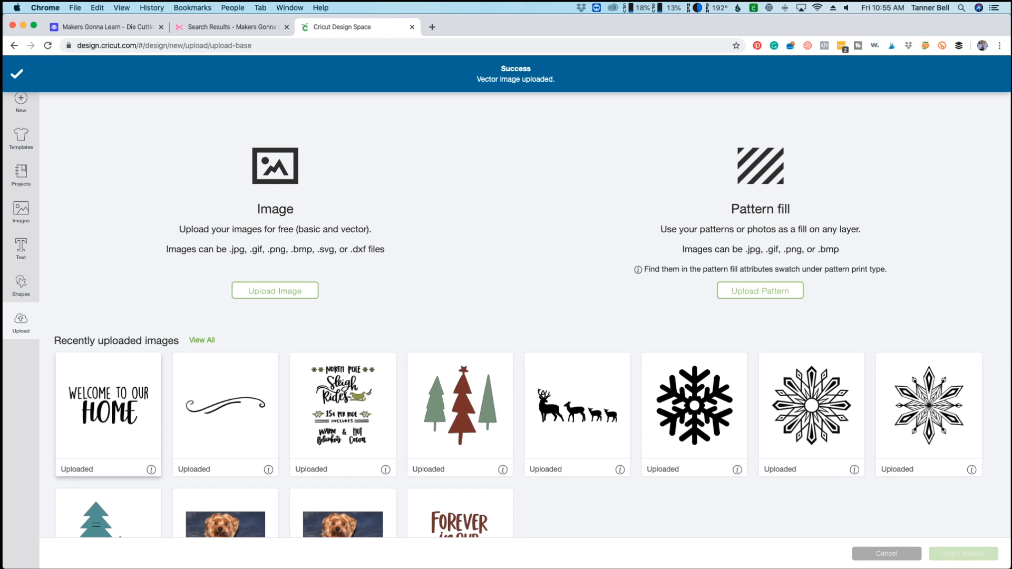
left_click(108, 415)
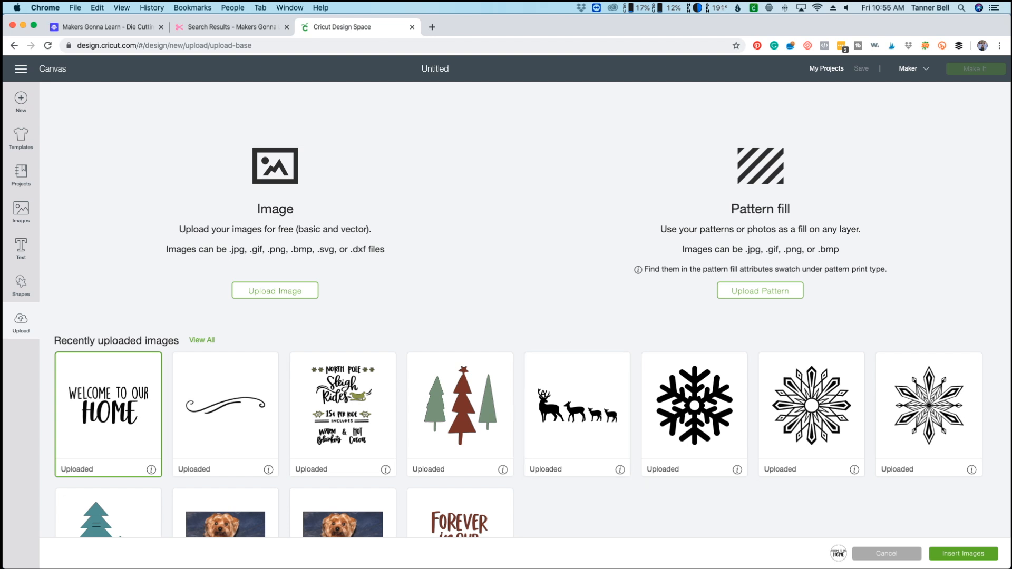
left_click(963, 553)
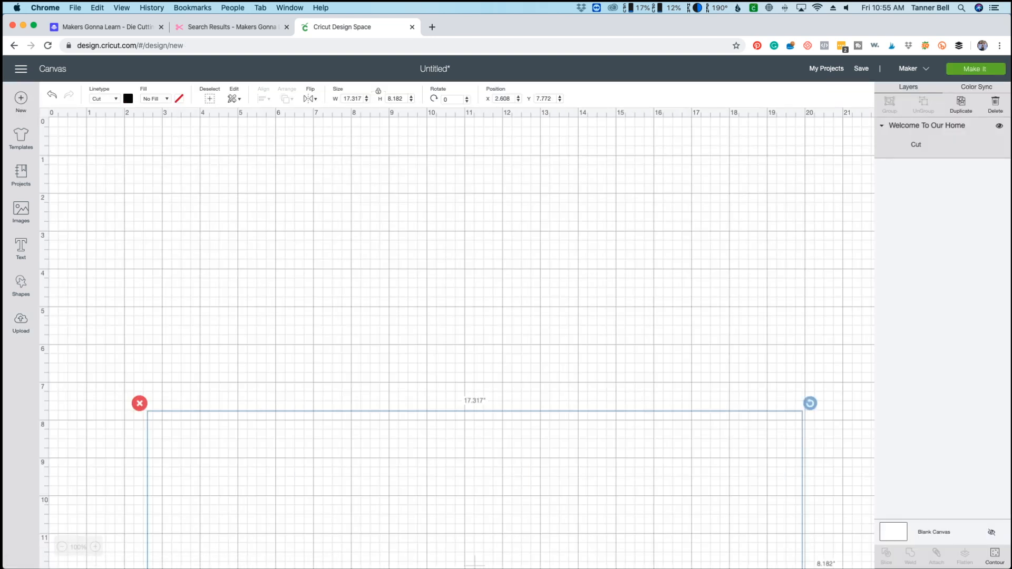
Scale the Welcome To Our Home design to about 7.97 by 3.77 inches and reposition it at about X 2.18, Y 9.48.
scroll(457, 343, "down", 5)
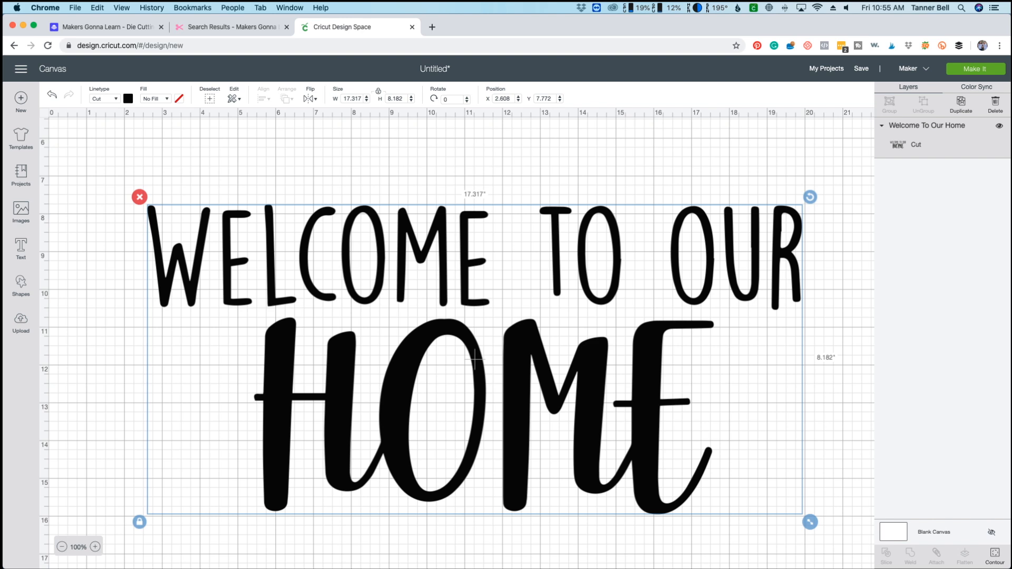
left_click(61, 548)
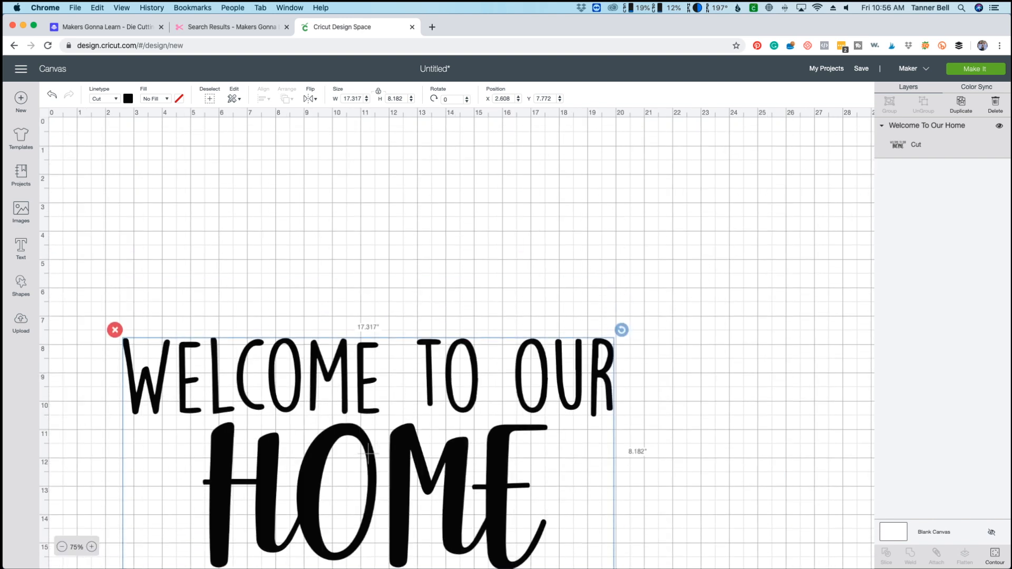
scroll(457, 337, "down", 3)
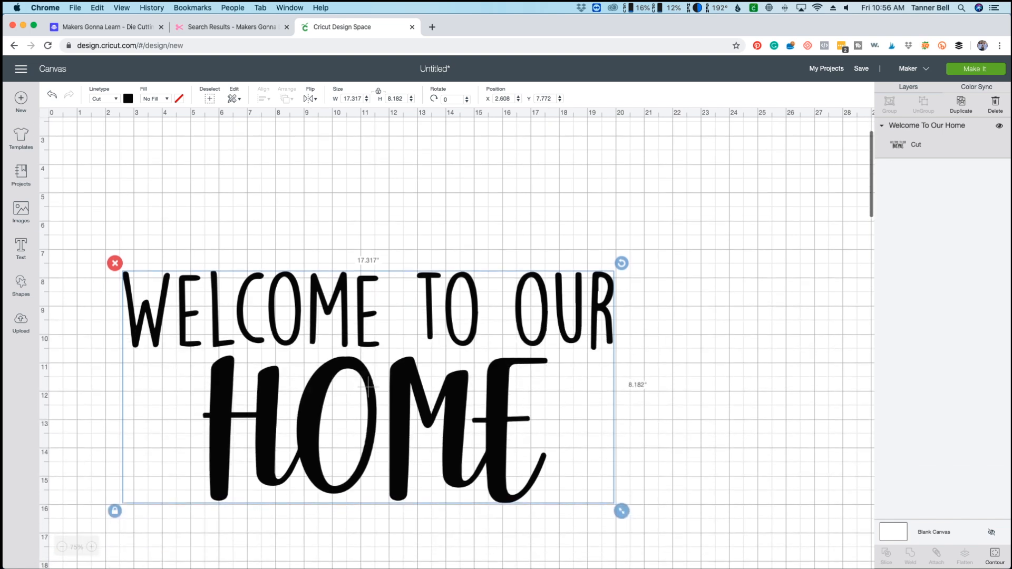
left_click(91, 547)
scroll(456, 338, "down", 5)
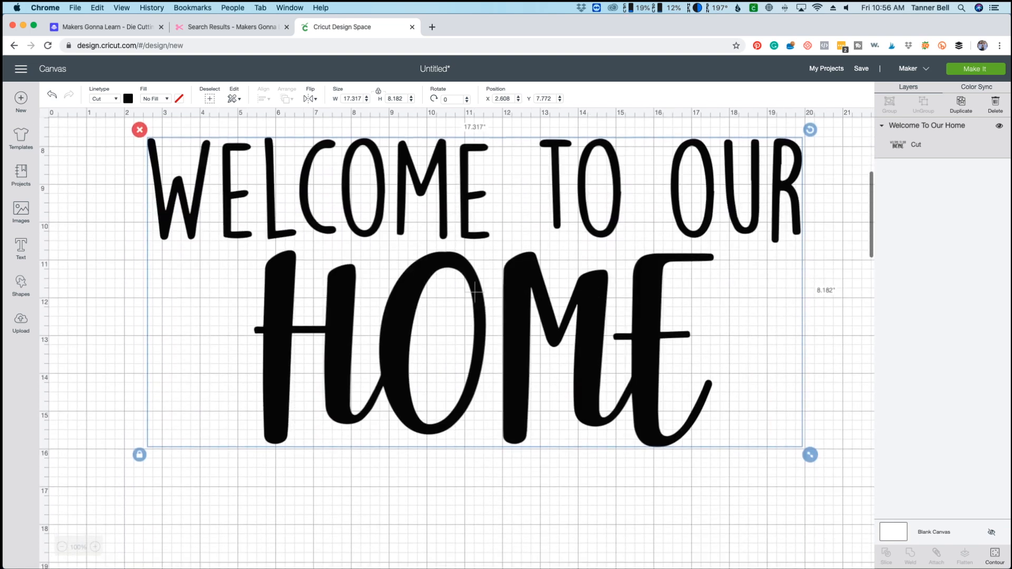
left_click_drag(811, 456, 457, 286)
left_click_drag(298, 207, 281, 274)
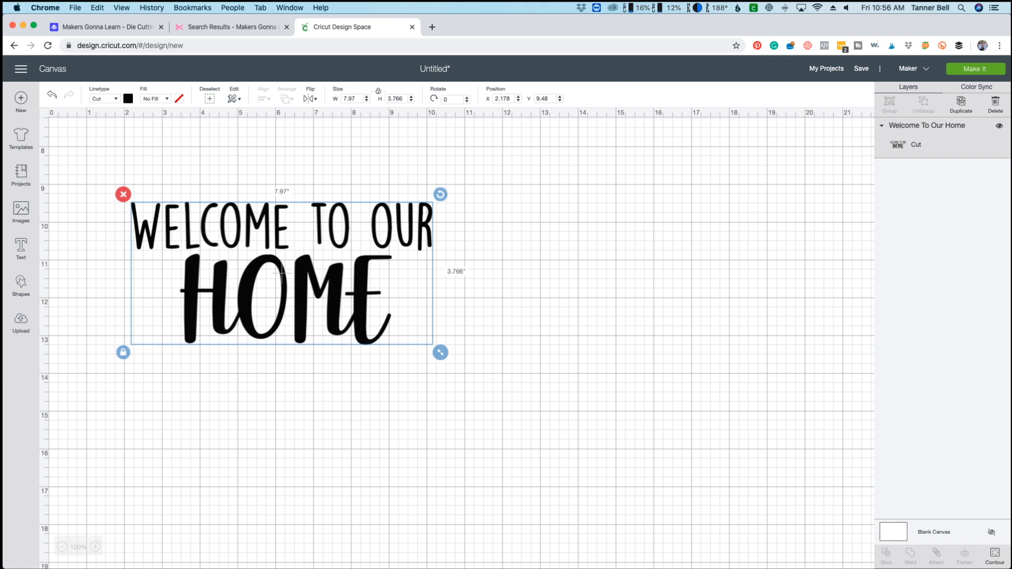
left_click(350, 99)
left_click(338, 153)
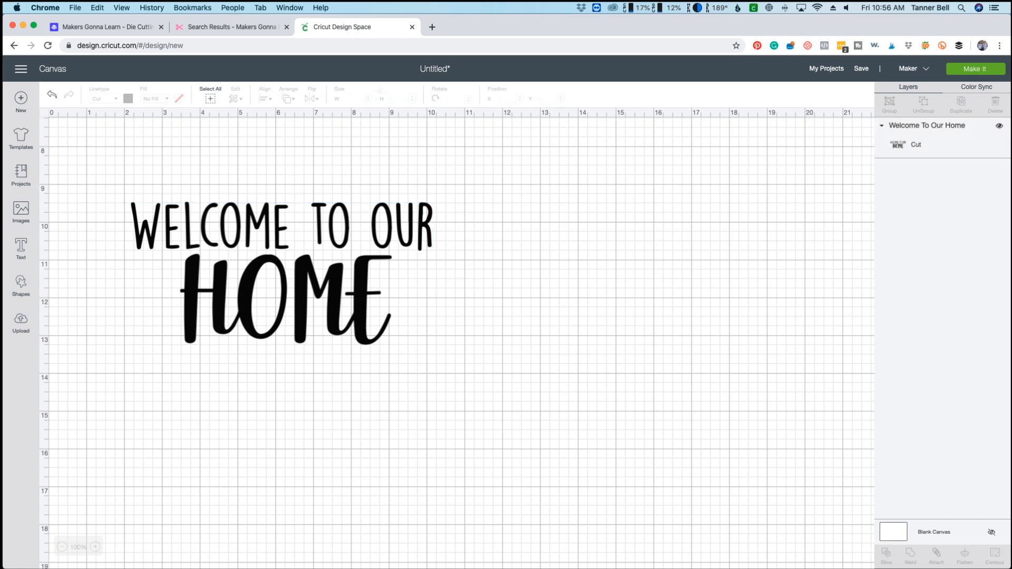
Add a square shape and move it to about X 5.8, Y 2.9 above the Welcome To Our Home design.
left_click(21, 286)
left_click(63, 213)
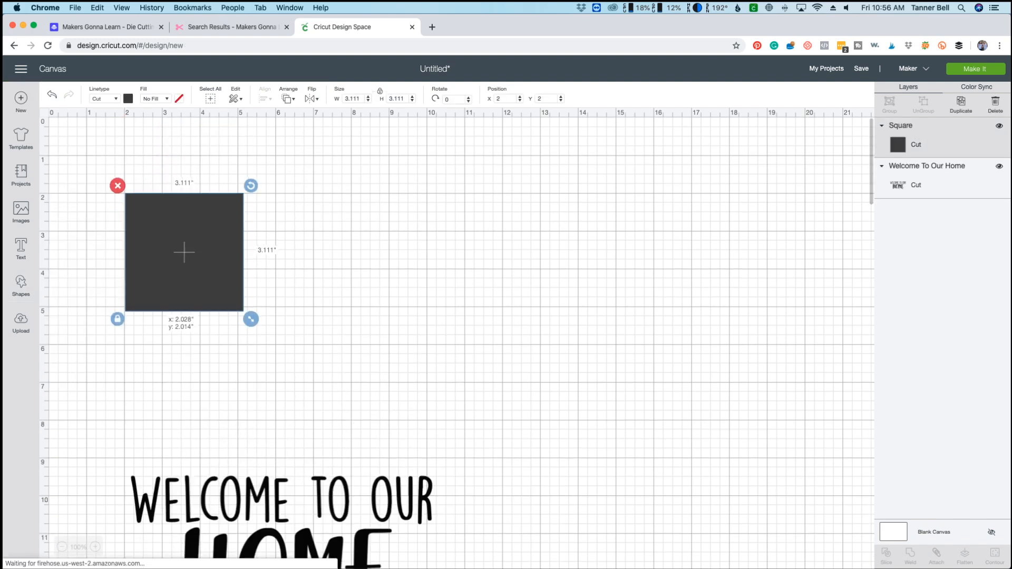
left_click_drag(183, 264, 327, 297)
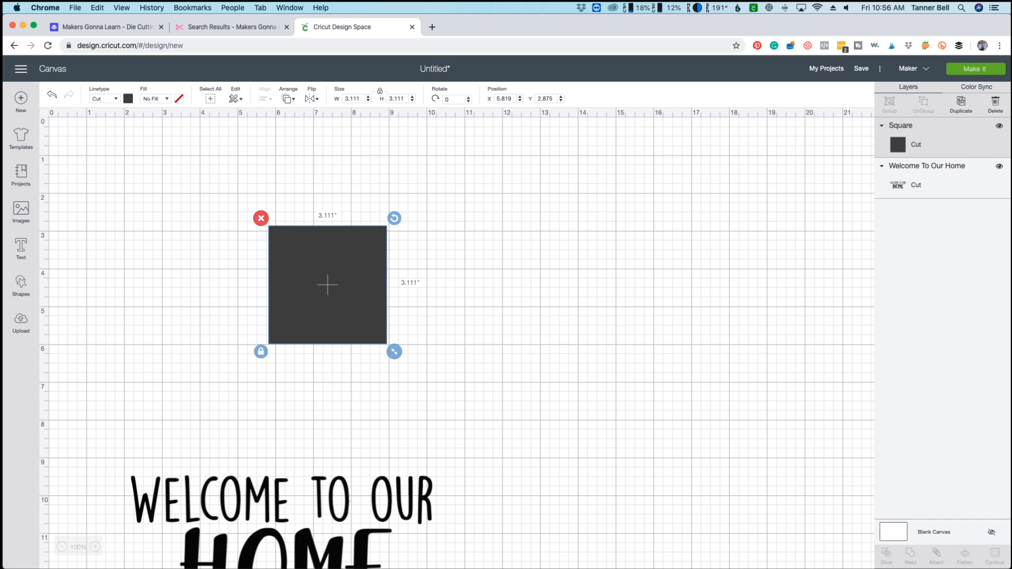
Unlock the square's proportions and set its width to 14 inches and height to 8 inches.
left_click(261, 352)
left_click(261, 351)
left_click(261, 352)
left_click(353, 98)
type("14")
key("Return")
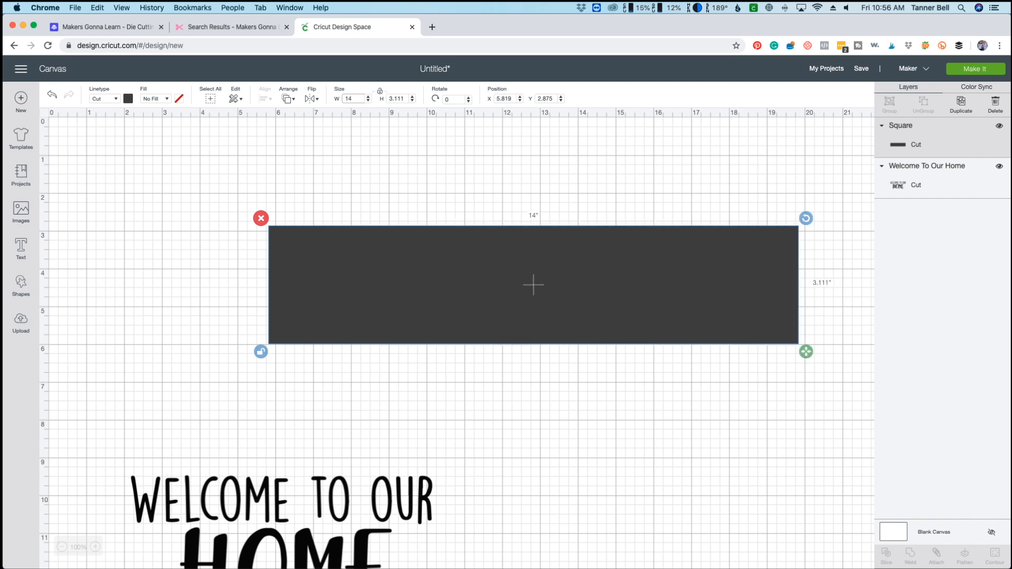
key("Tab")
type("8")
key("Return")
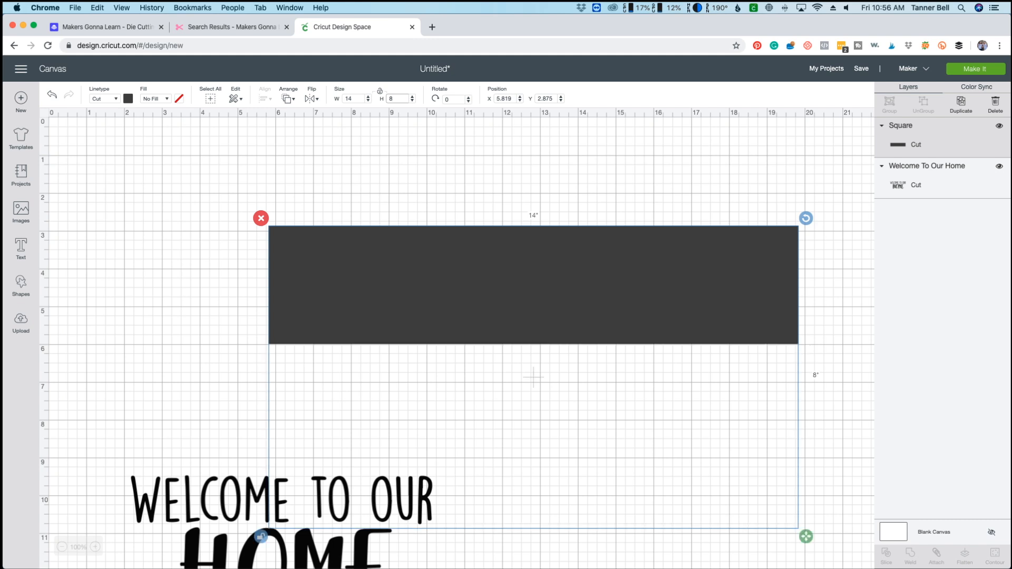
Move the 14 by 8 inch rectangle to about X 2.49, Y 0.61 and change its material color to light gray.
left_click_drag(533, 378, 408, 292)
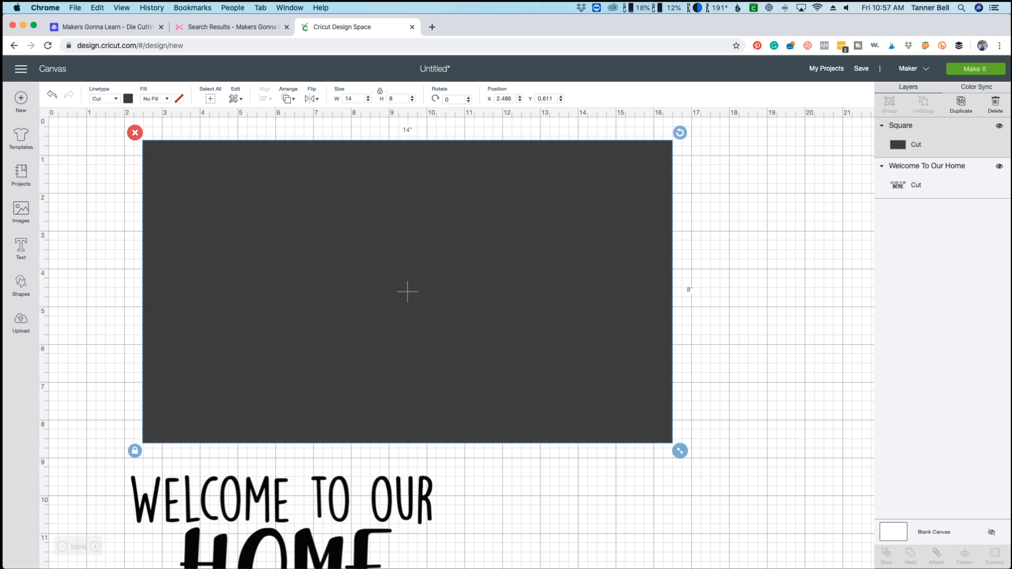
left_click(128, 99)
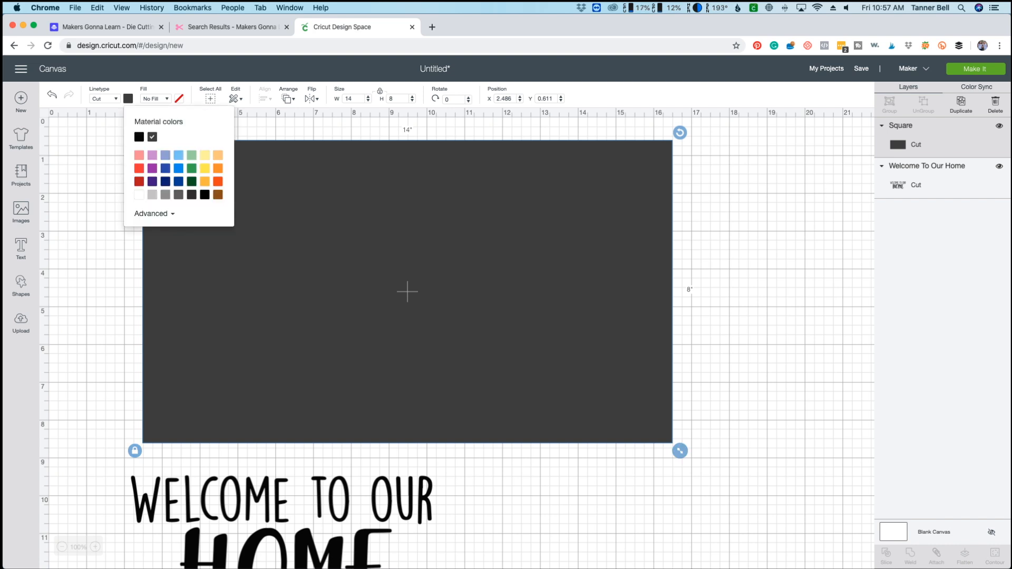
left_click(152, 195)
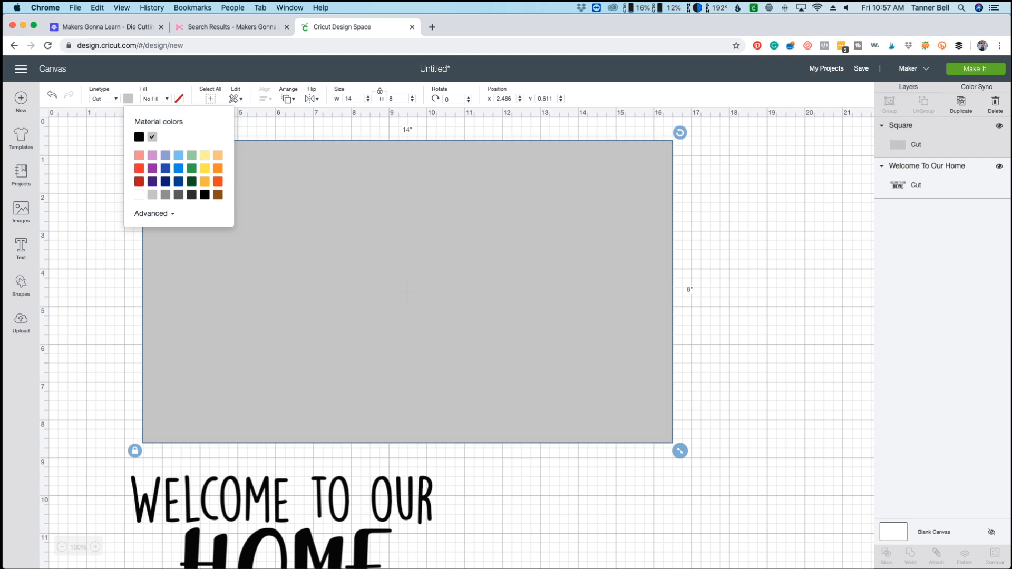
left_click(91, 221)
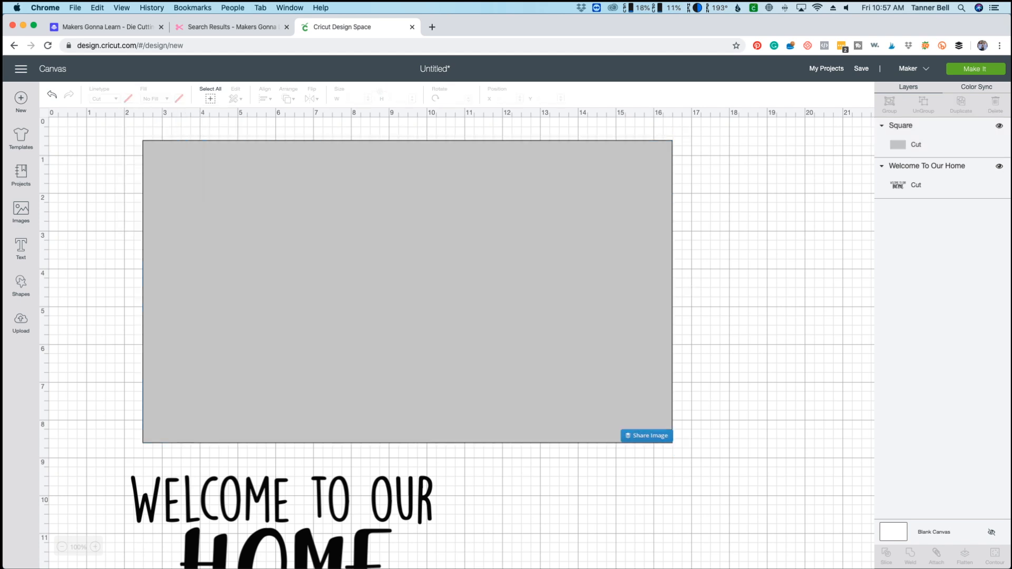
Reorder the Welcome To Our Home layer above the square and move the design onto the rectangle at about X 4.94, Y 2.72.
left_click_drag(281, 548, 379, 445)
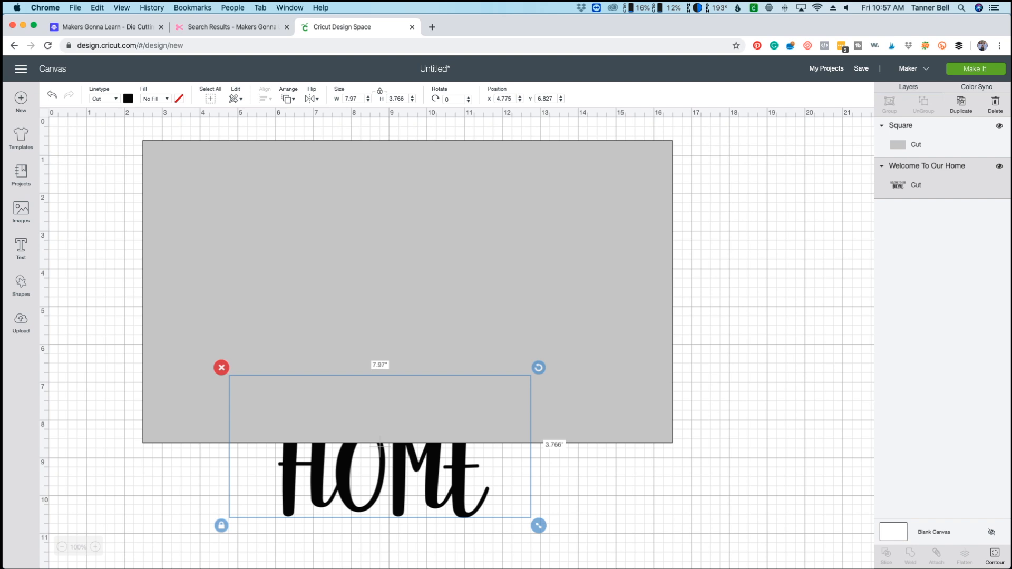
left_click_drag(927, 166, 927, 127)
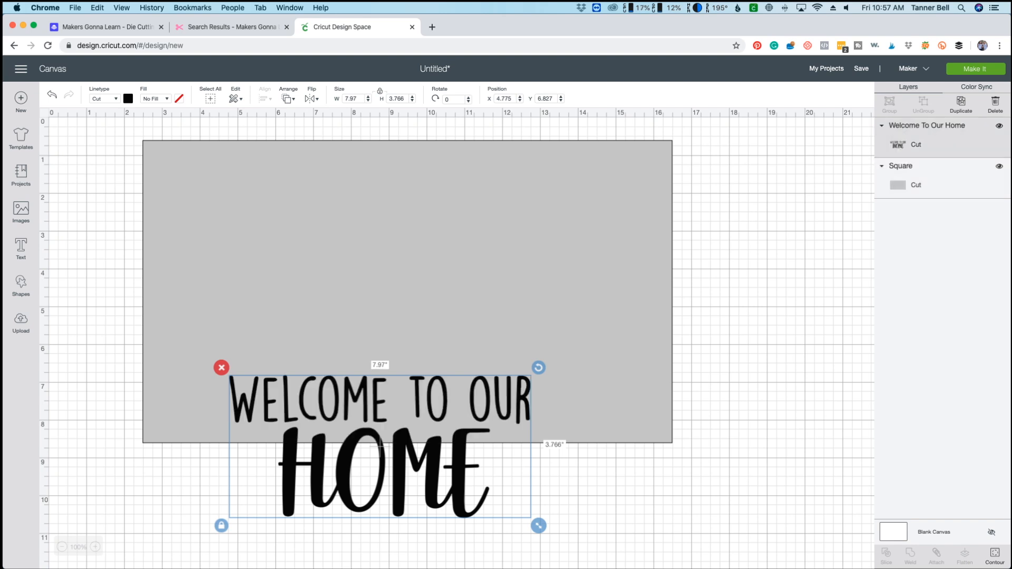
left_click_drag(380, 446, 387, 291)
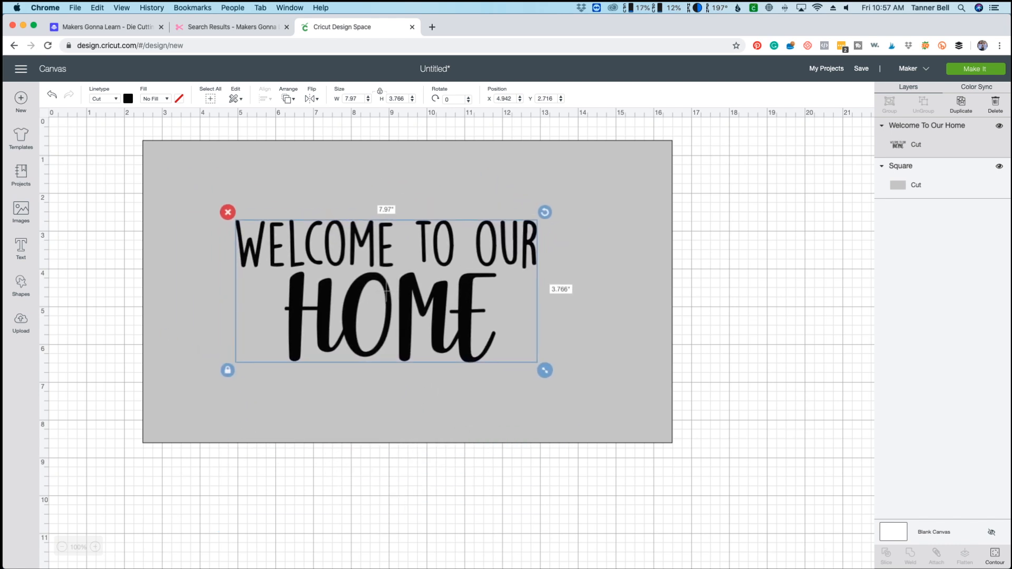
Place the Welcome To Our Home layer back beneath the square, with the design at about X 4.89, Y 7.15.
left_click_drag(898, 145, 898, 218)
left_click_drag(926, 127, 930, 163)
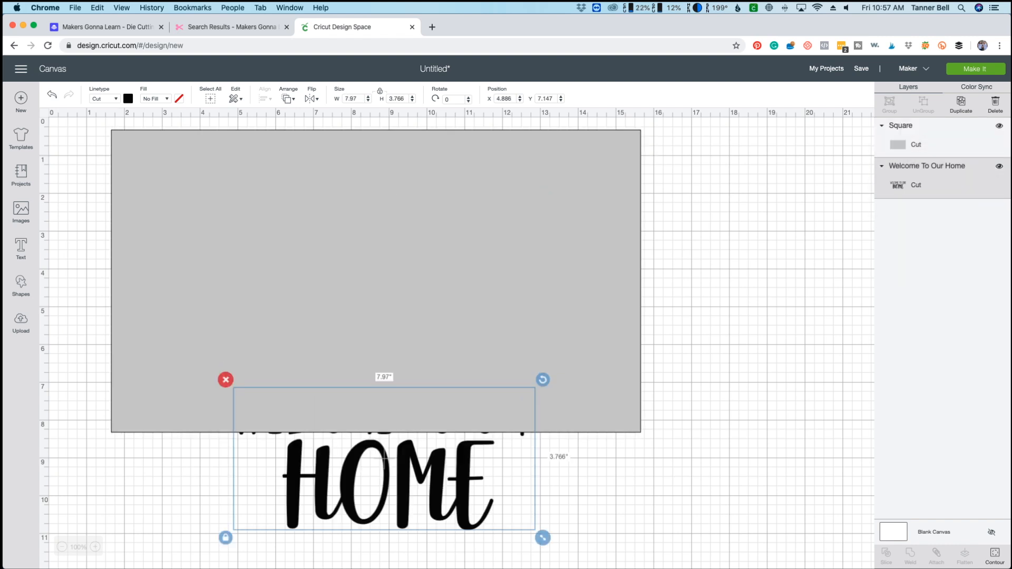
Send the Welcome To Our Home design to the front and move it onto the gray rectangle at about X 4.33, Y 2.27.
left_click(288, 99)
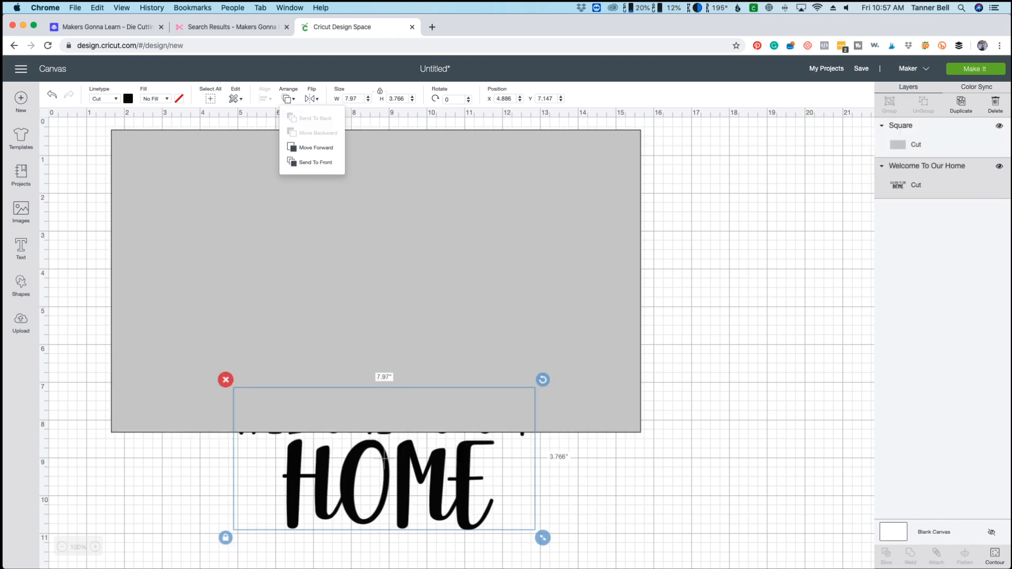
left_click(316, 162)
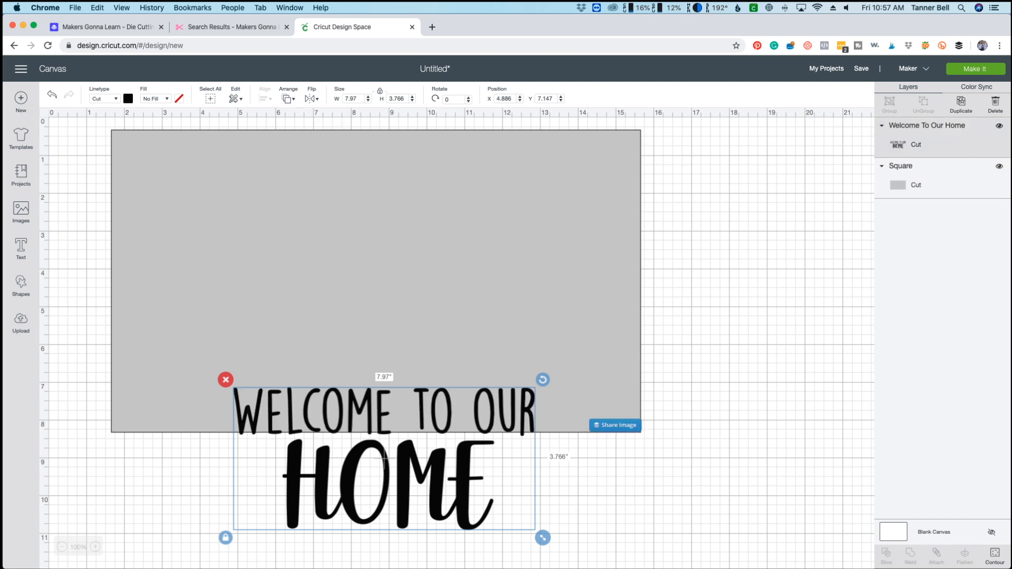
left_click_drag(385, 459, 363, 274)
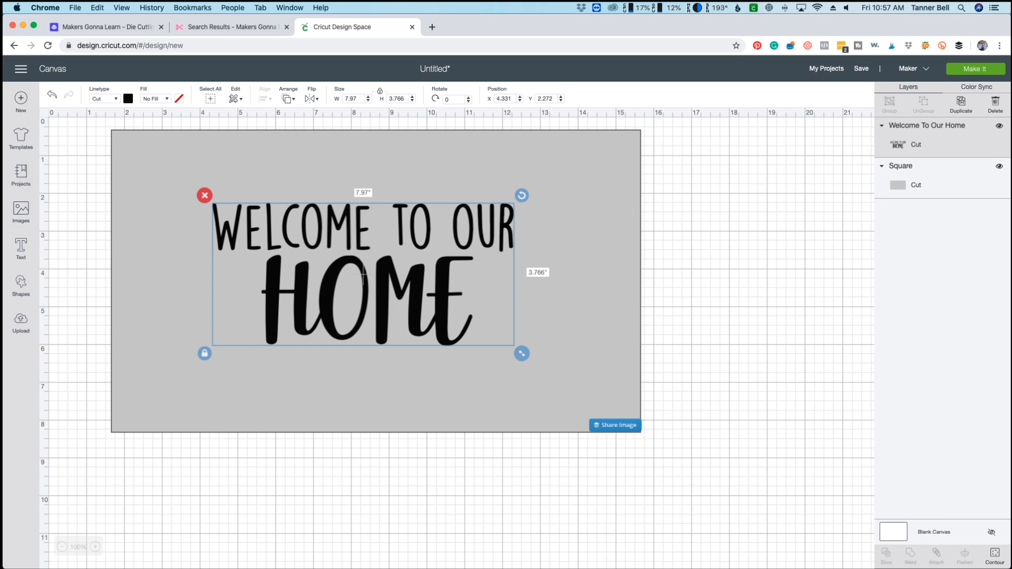
Enlarge the Welcome To Our Home design to about 12.46 by 5.89 inches and center it on the rectangle at about X 2.30, Y 1.26.
left_click_drag(362, 276, 286, 223)
left_click_drag(445, 303, 604, 387)
left_click_drag(374, 275, 373, 277)
left_click_drag(603, 391, 631, 403)
left_click_drag(387, 284, 372, 276)
left_click(691, 317)
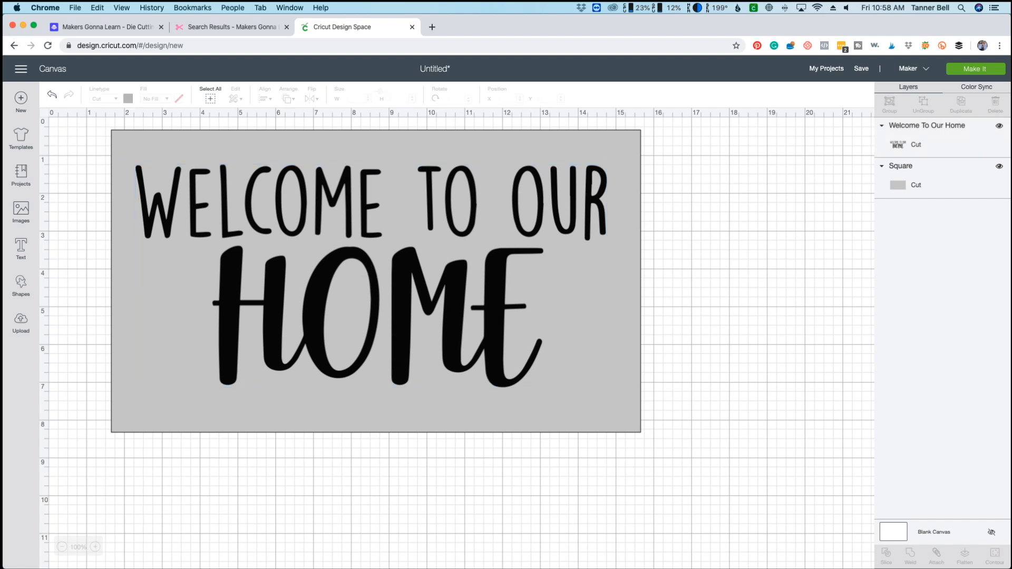
Fine-tune the design to about 12.54 by 5.93 inches and reposition it on the rectangle at about X 2.28, Y 1.31.
left_click(501, 317)
left_click(372, 275)
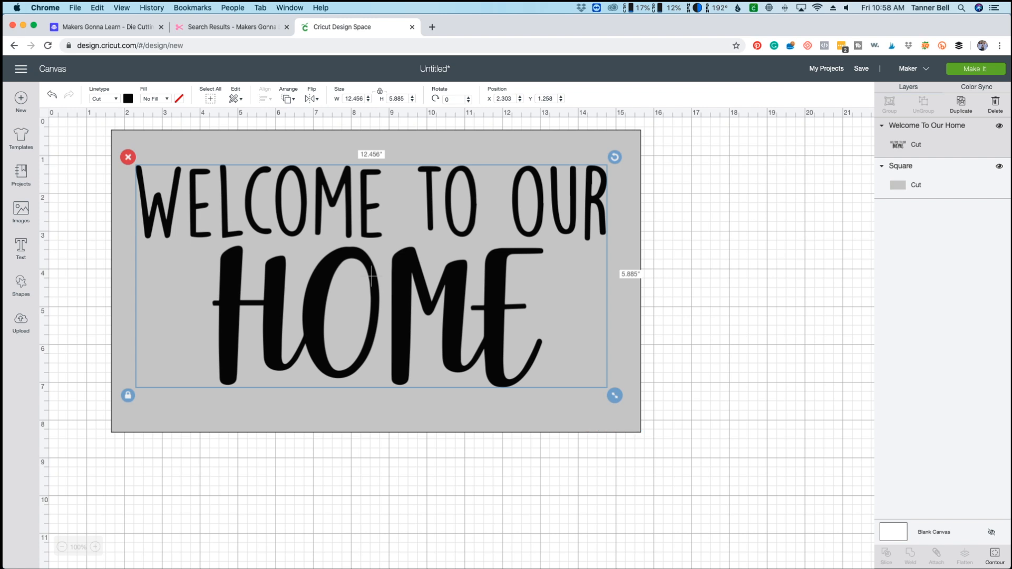
left_click_drag(372, 276, 349, 269)
mouse_move(591, 388)
left_mouse_down()
mouse_move(647, 414)
mouse_move(596, 390)
left_mouse_up()
left_click_drag(490, 316, 517, 326)
left_click_drag(376, 279, 372, 279)
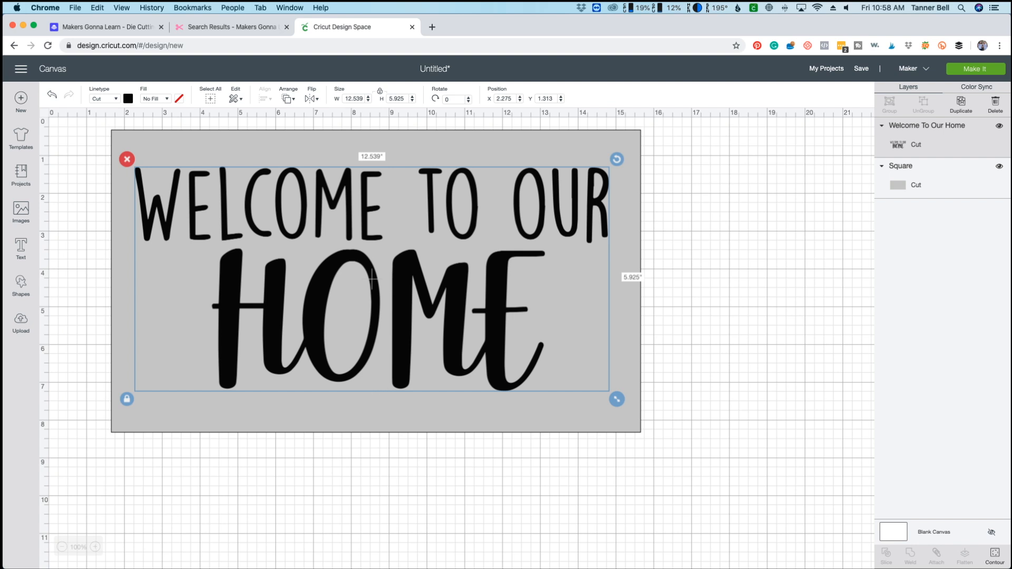
left_click(686, 337)
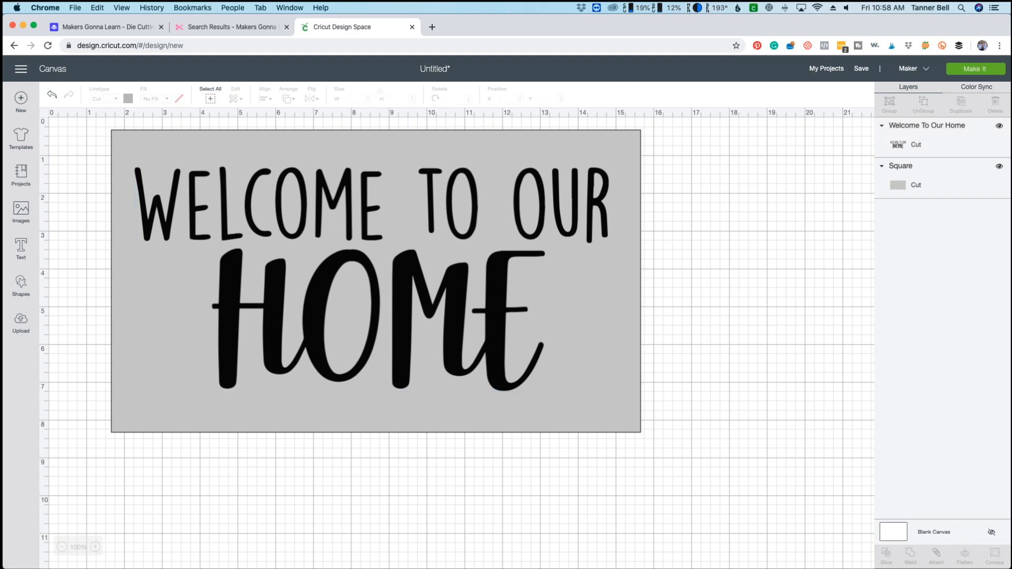
Delete the gray rectangle and move the Welcome To Our Home design to about X 2.53, Y 1.44.
left_click(376, 284)
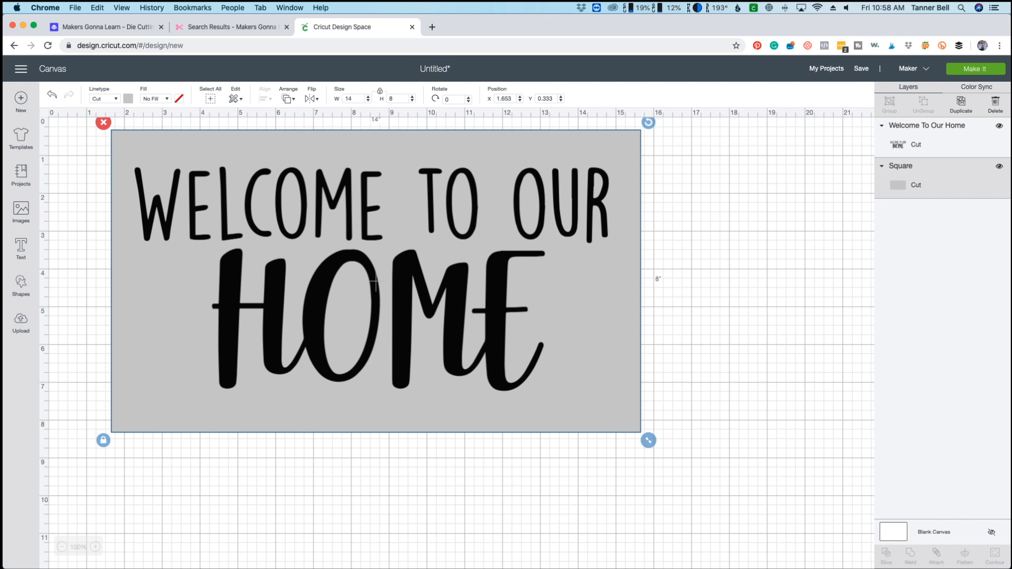
left_click(103, 122)
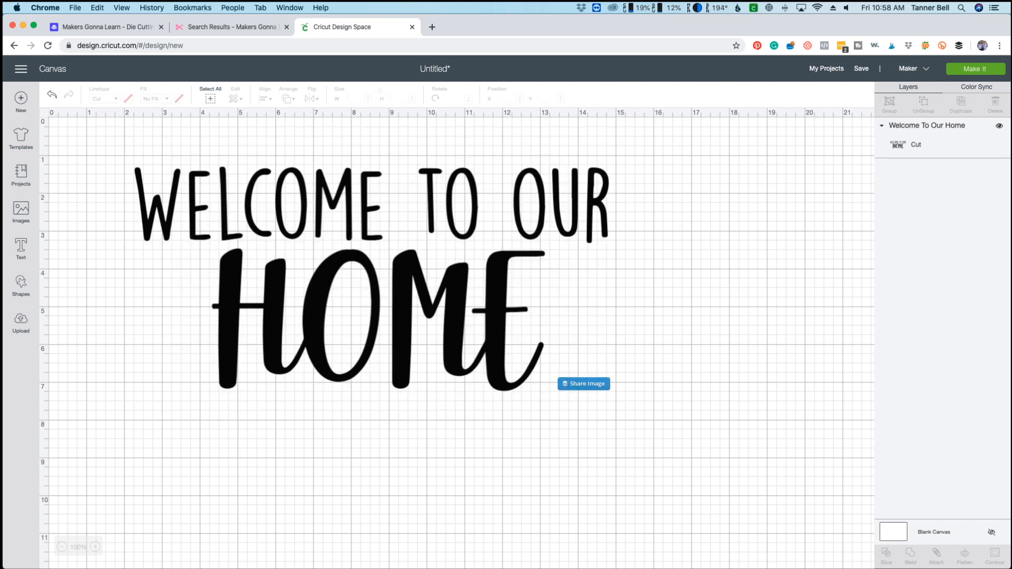
left_click(383, 320)
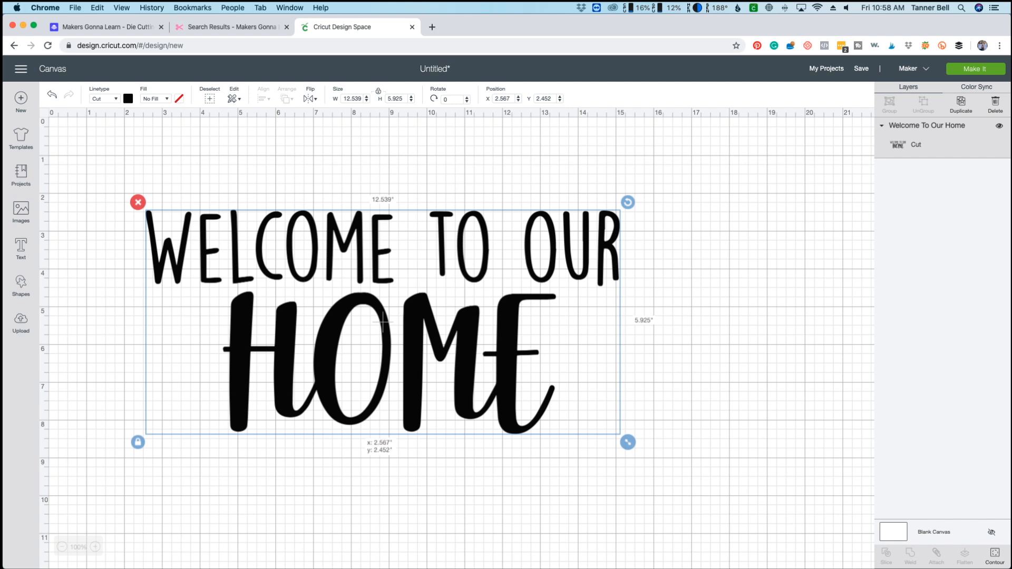
left_click_drag(384, 322, 382, 283)
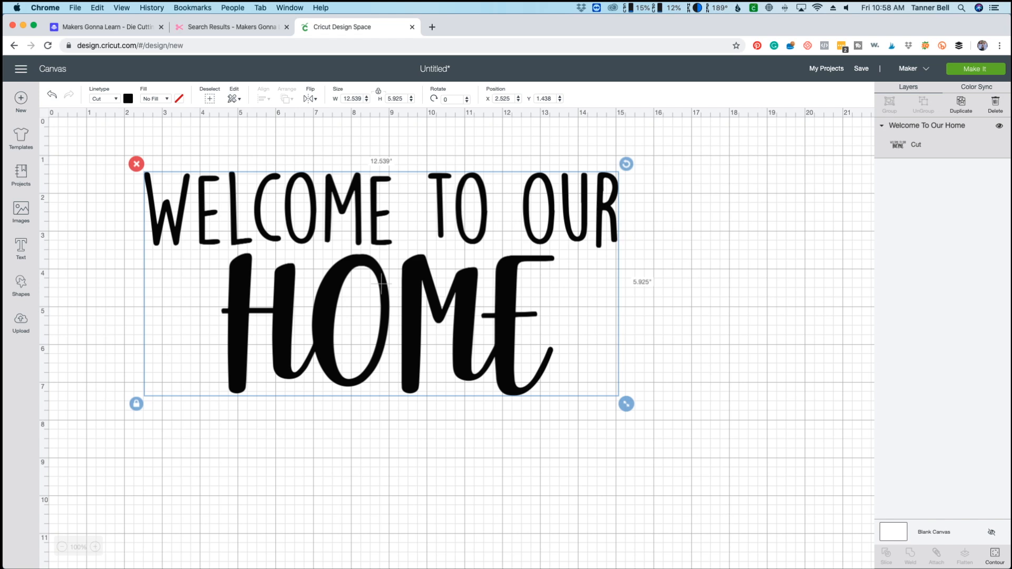
Unlock the design's proportions and try stretching it to about 8.65 by 8.41, 7.90 by 4.99 and 5.76 by 9.77 inches.
left_click(137, 404)
left_click_drag(627, 404, 479, 497)
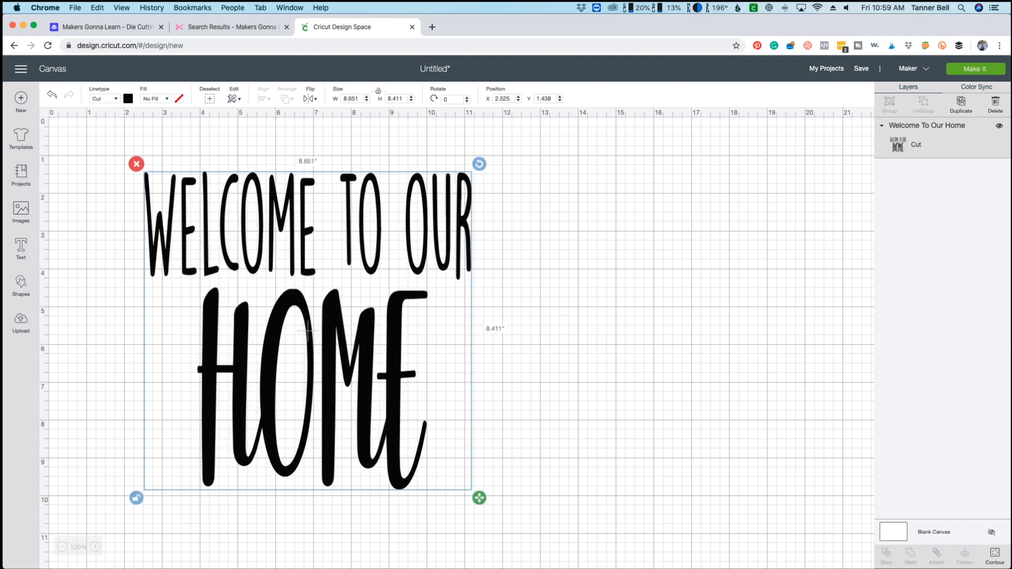
left_click_drag(480, 498, 451, 368)
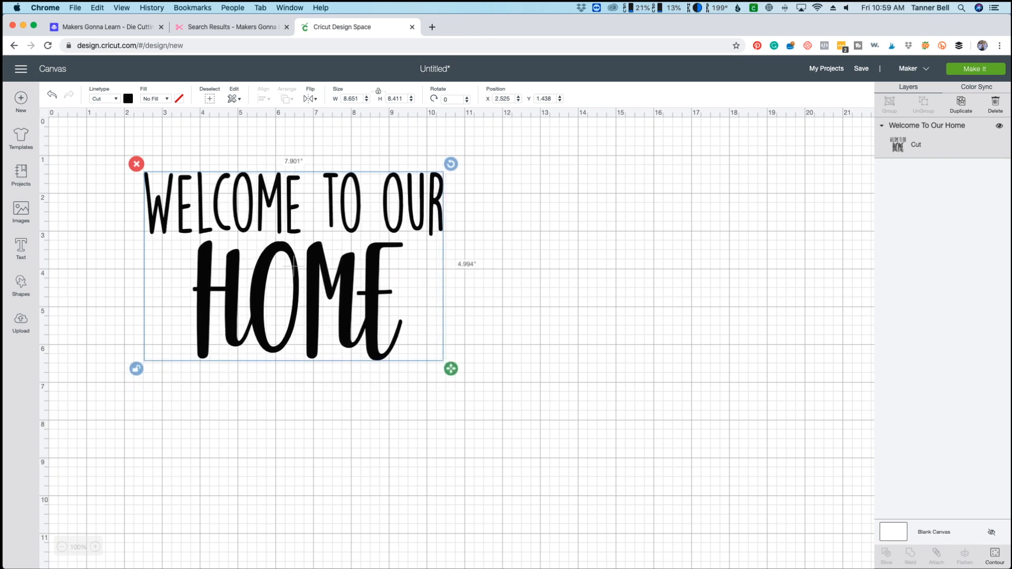
left_click_drag(451, 368, 370, 549)
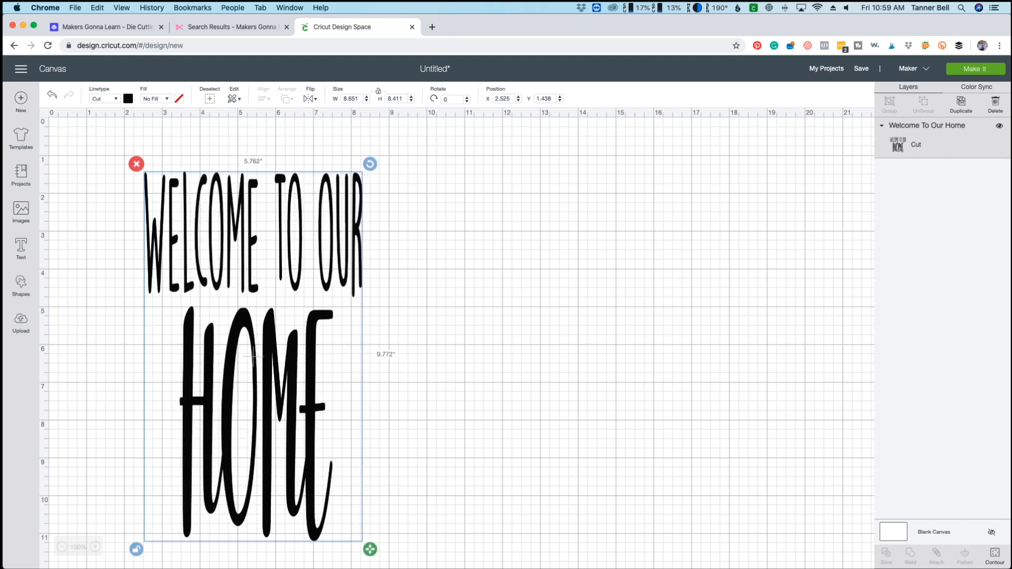
Scale the Welcome To Our Home design to about 11.29 by 5.26 inches with its proportions locked.
left_click_drag(370, 550, 579, 379)
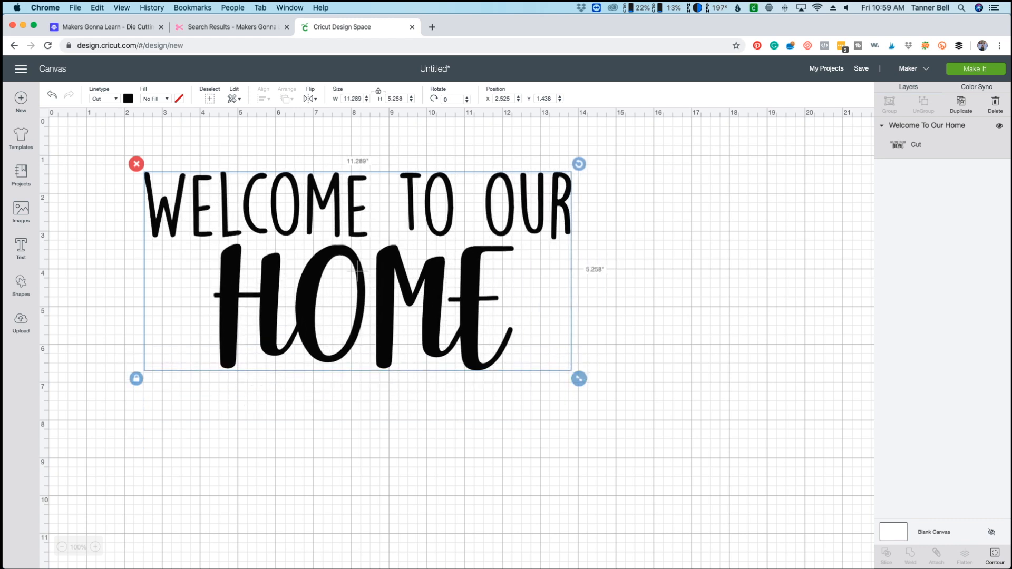